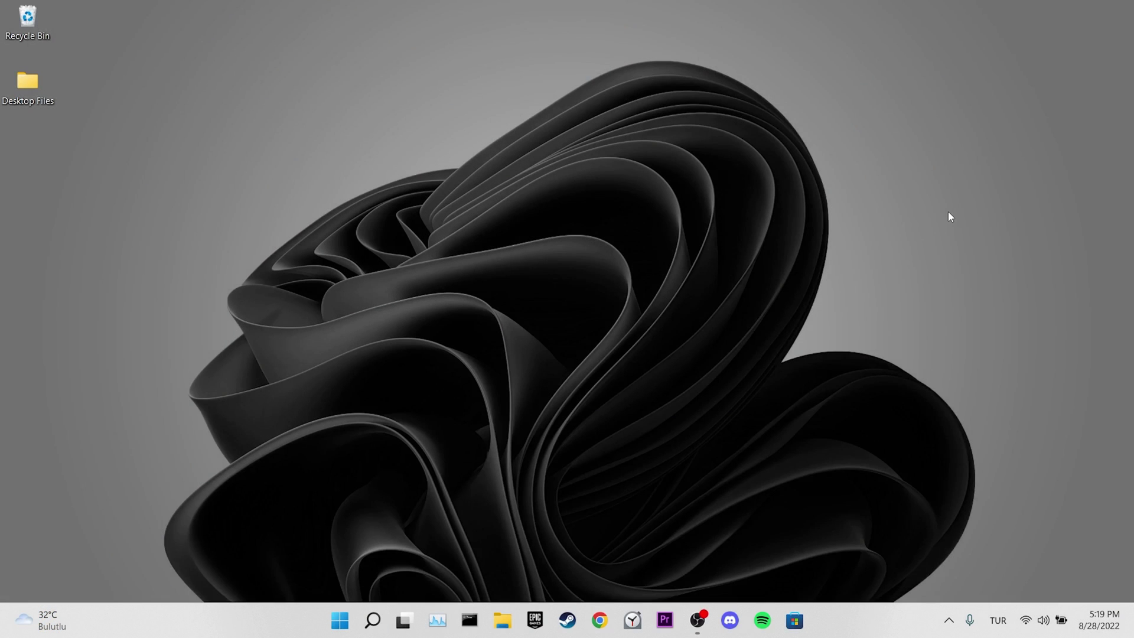
# Step: In Chrome, clear the browsing data for all time, covering cookies and other site data plus cached images and files
pyautogui.click(600, 620)
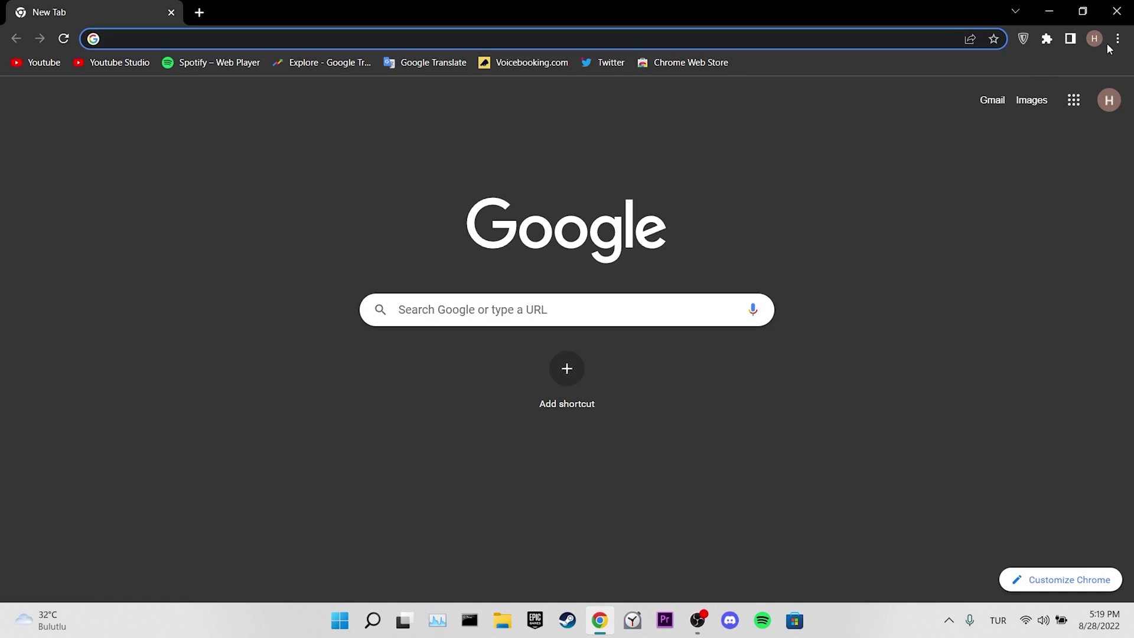
pyautogui.click(1117, 38)
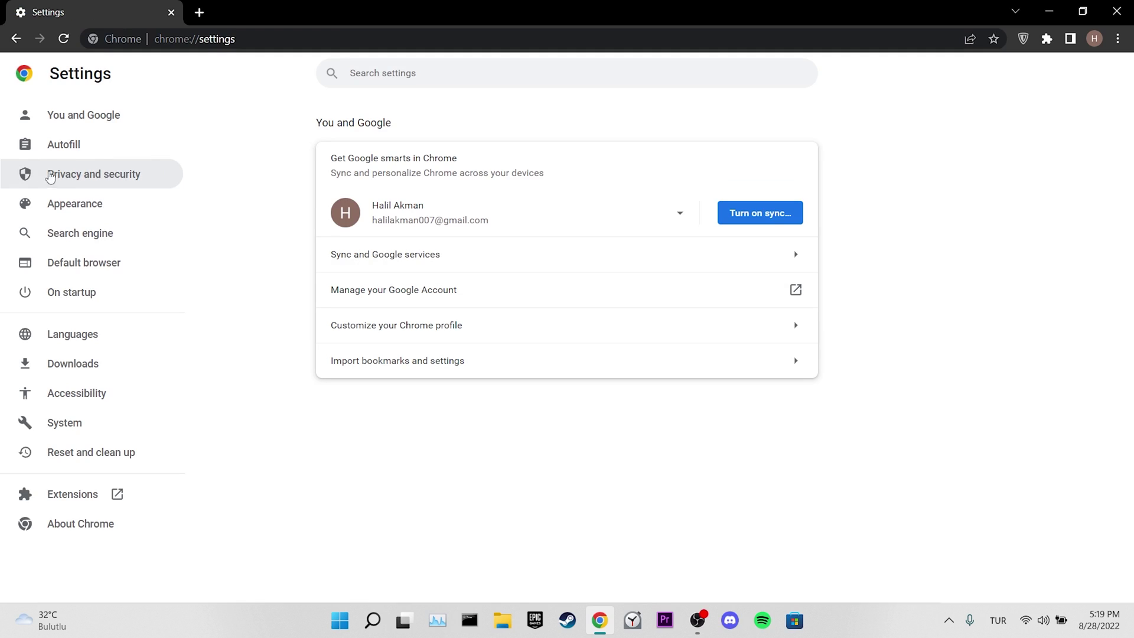
pyautogui.click(92, 186)
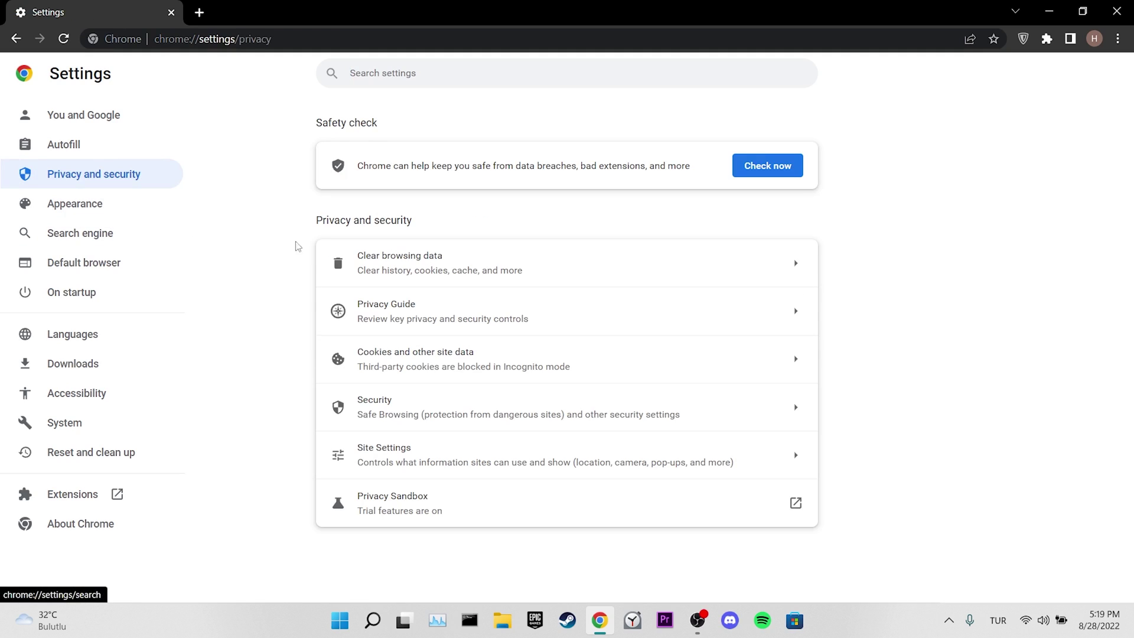
pyautogui.click(390, 266)
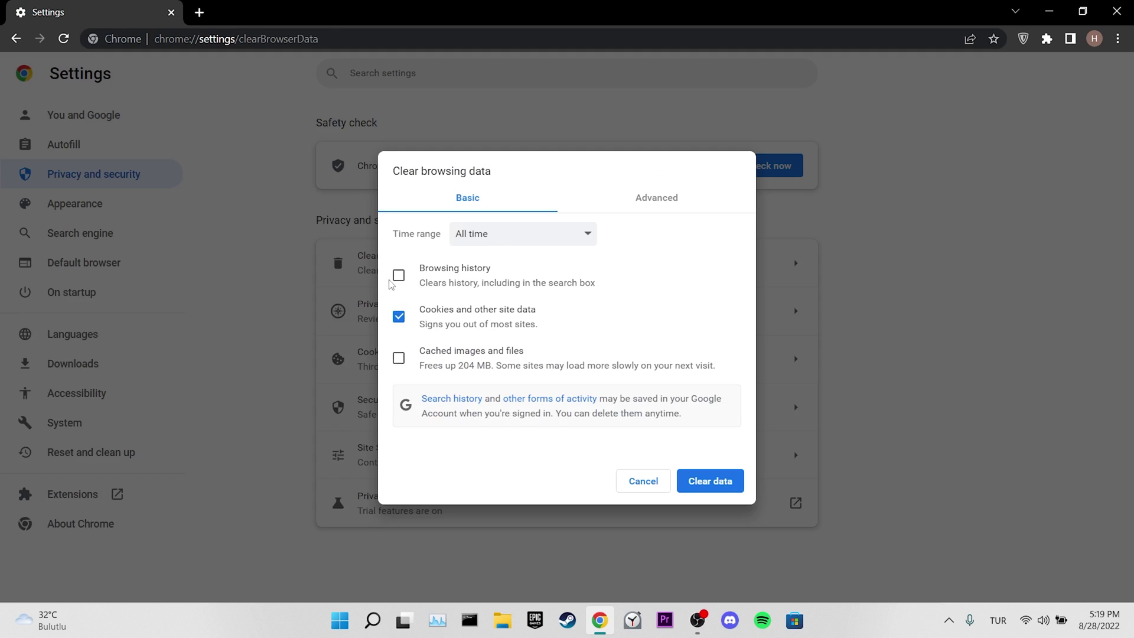
pyautogui.click(400, 360)
pyautogui.click(733, 492)
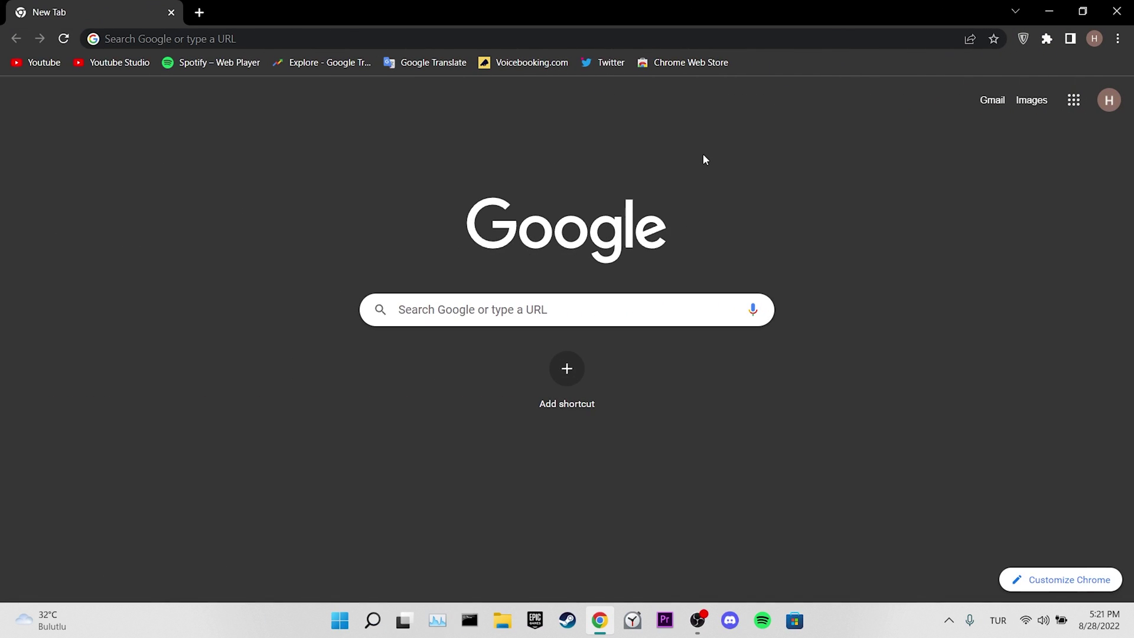
# Step: Search the Chrome Web Store for "zenmate vpn" and open the Free VPN ZenMate-Best VPN for Chrome extension page
pyautogui.click(689, 62)
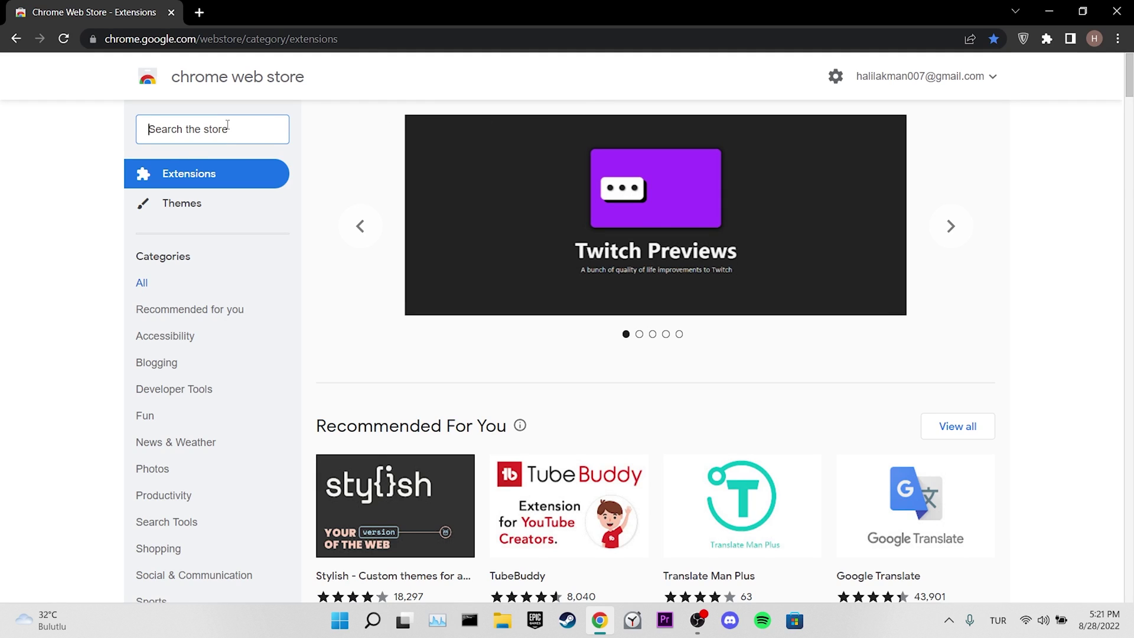
pyautogui.write('zenmate ')
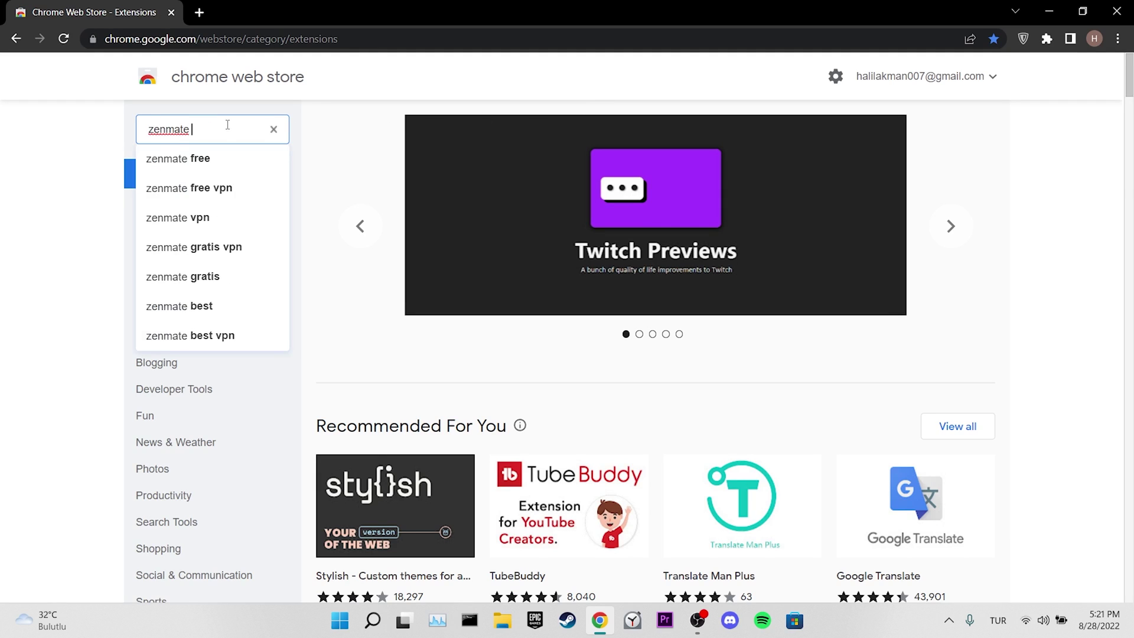
pyautogui.write('vpn')
pyautogui.press('Return')
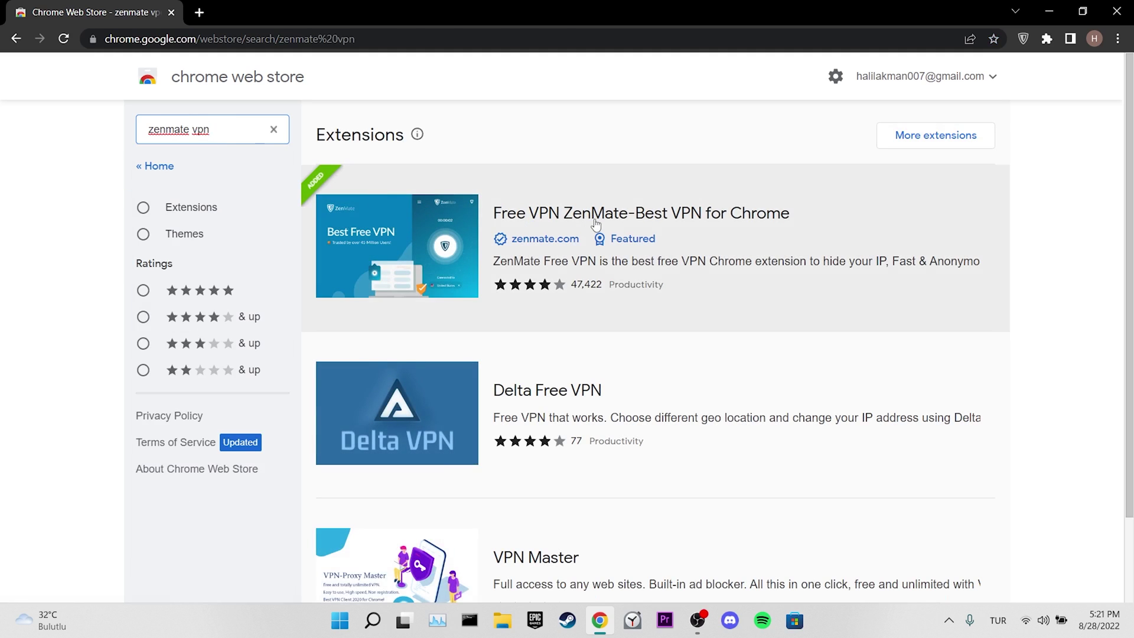
pyautogui.click(595, 223)
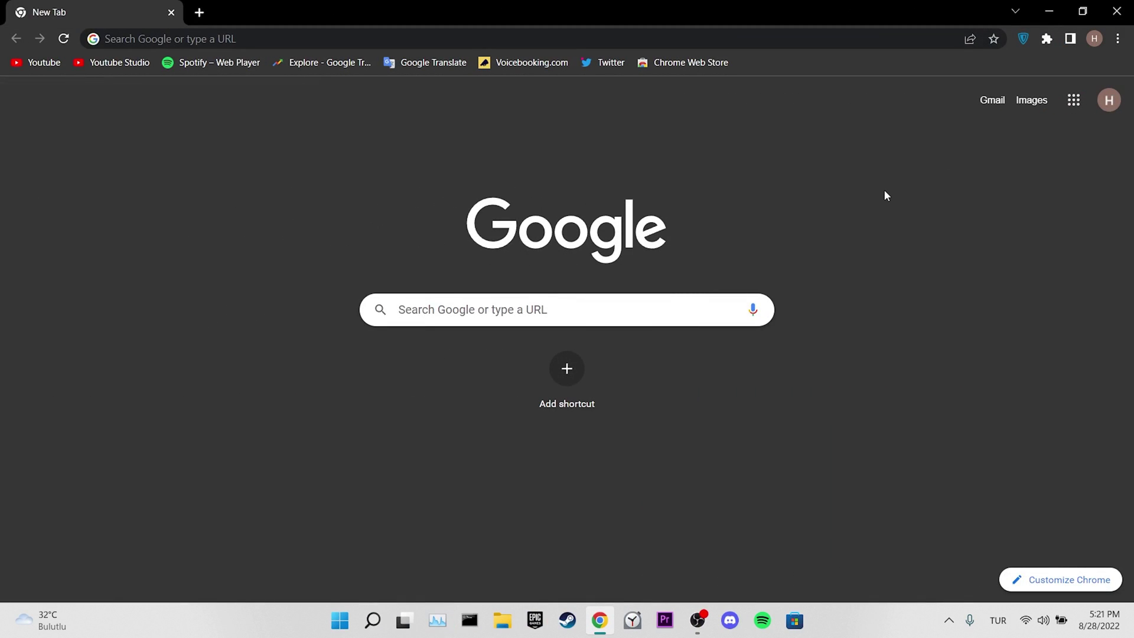
pyautogui.click(1117, 39)
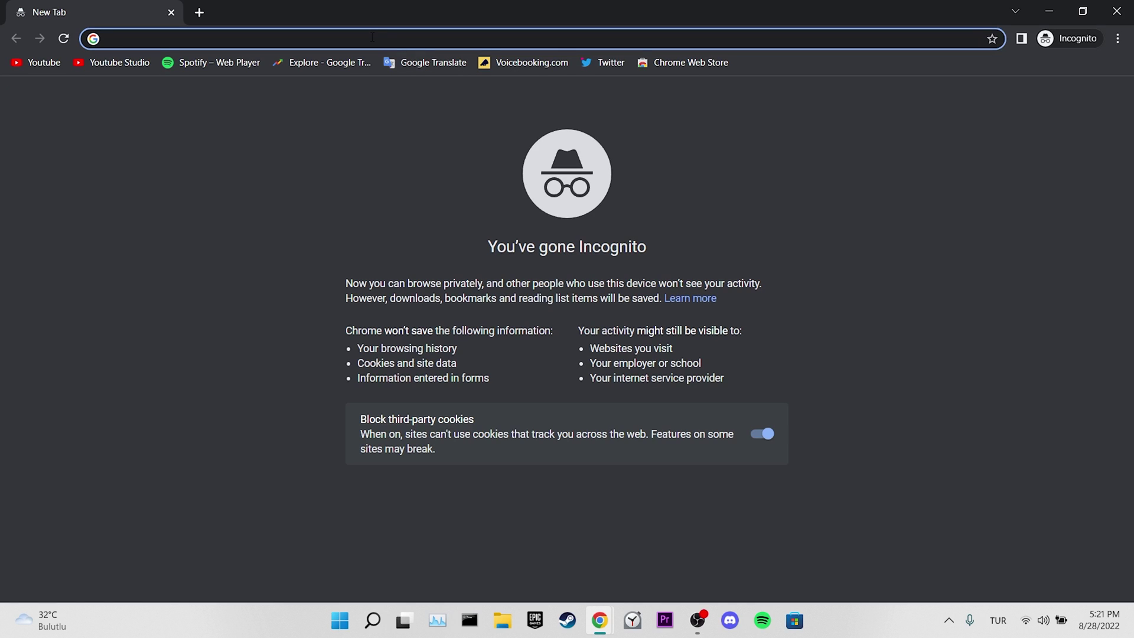
pyautogui.write('https://discord.gg/JBH6WTW')
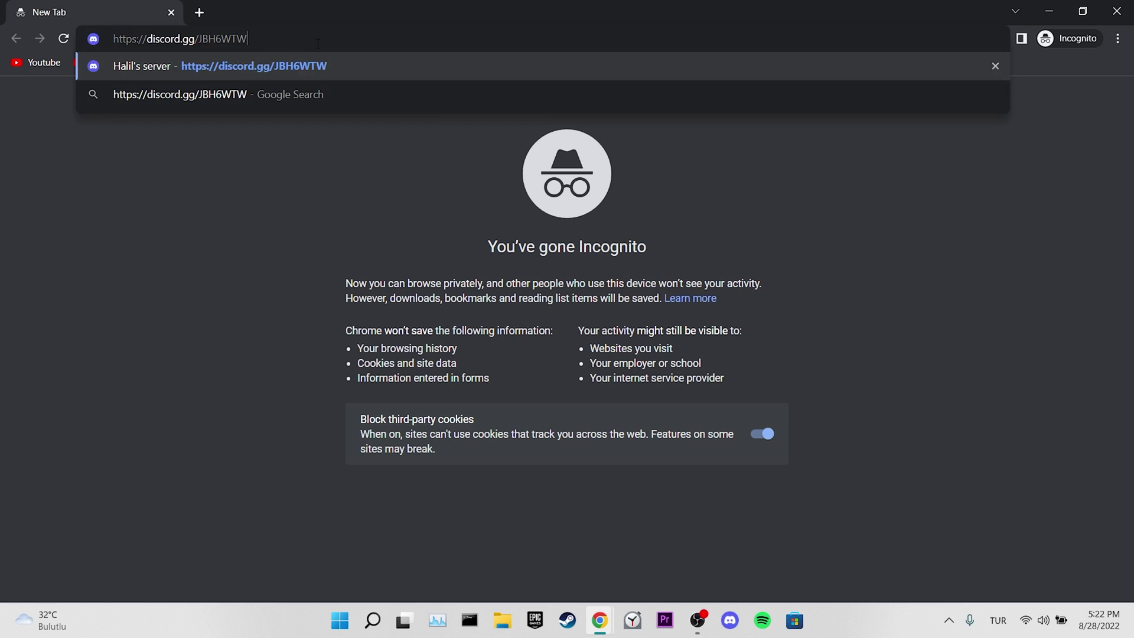
pyautogui.press('Return')
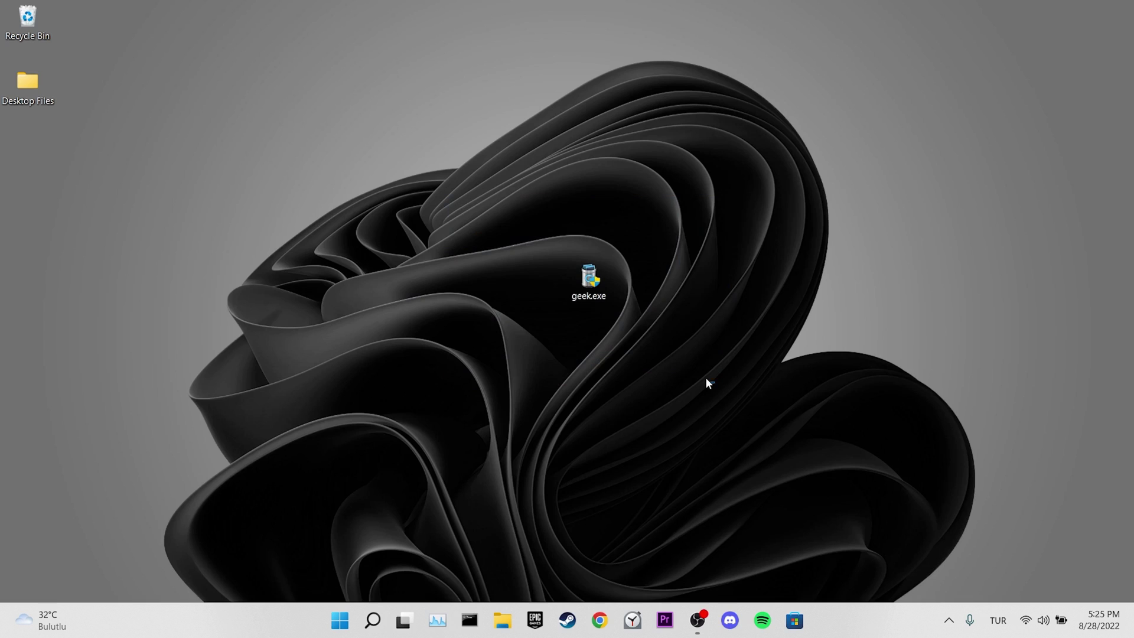
# Step: Uninstall Discord with Geek Uninstaller from the desktop, remove all its leftover traces, and close the uninstaller
pyautogui.doubleClick(587, 272)
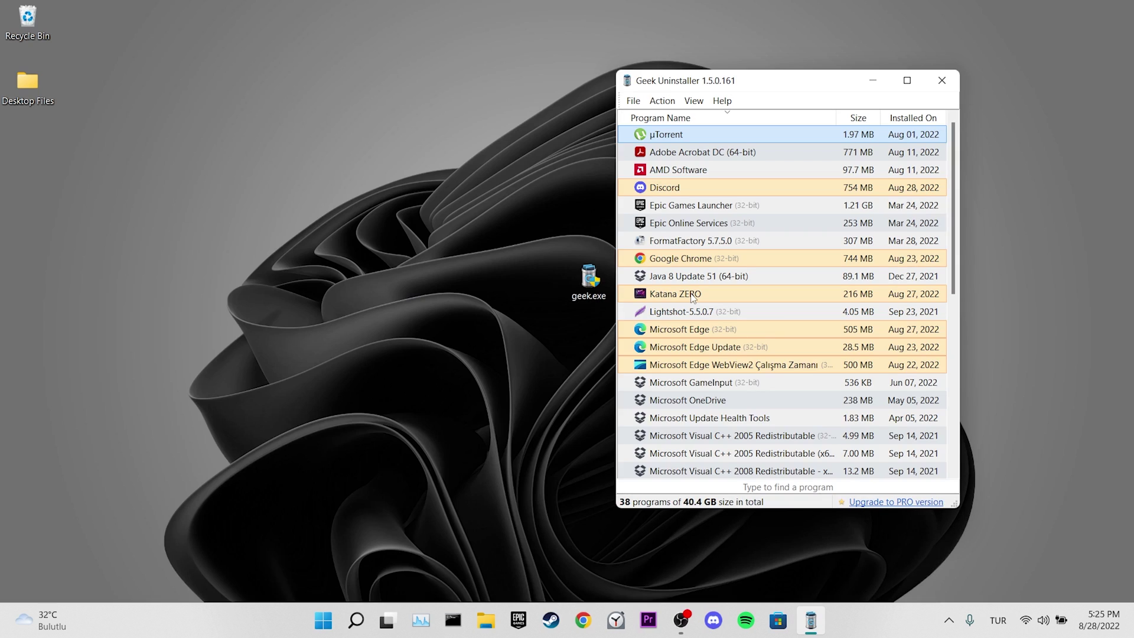
pyautogui.click(690, 186)
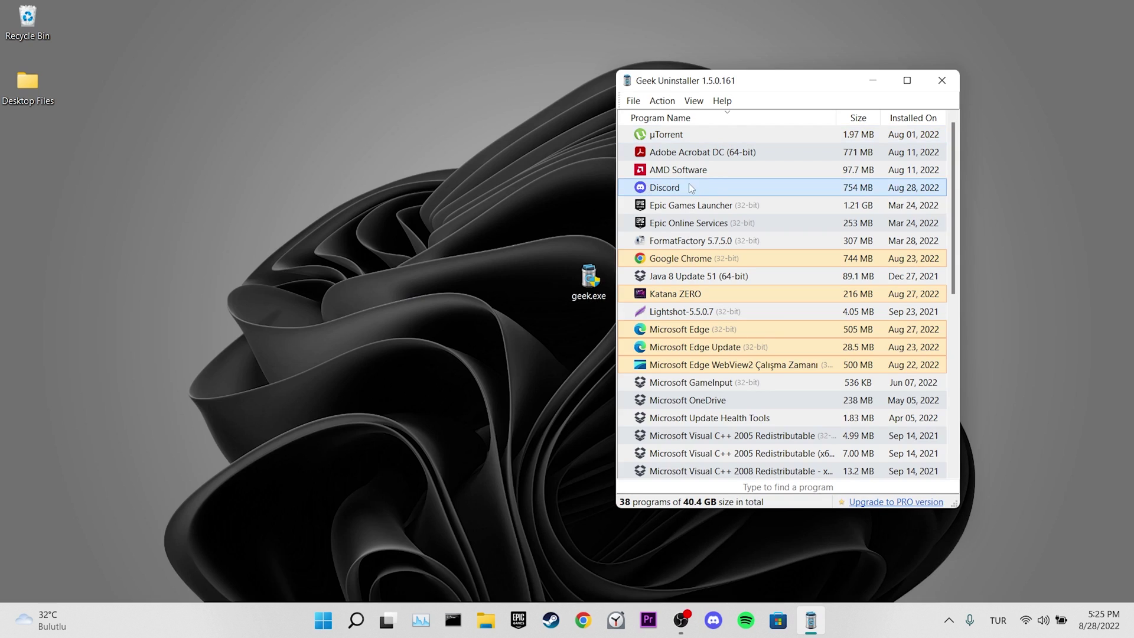
pyautogui.rightClick(686, 188)
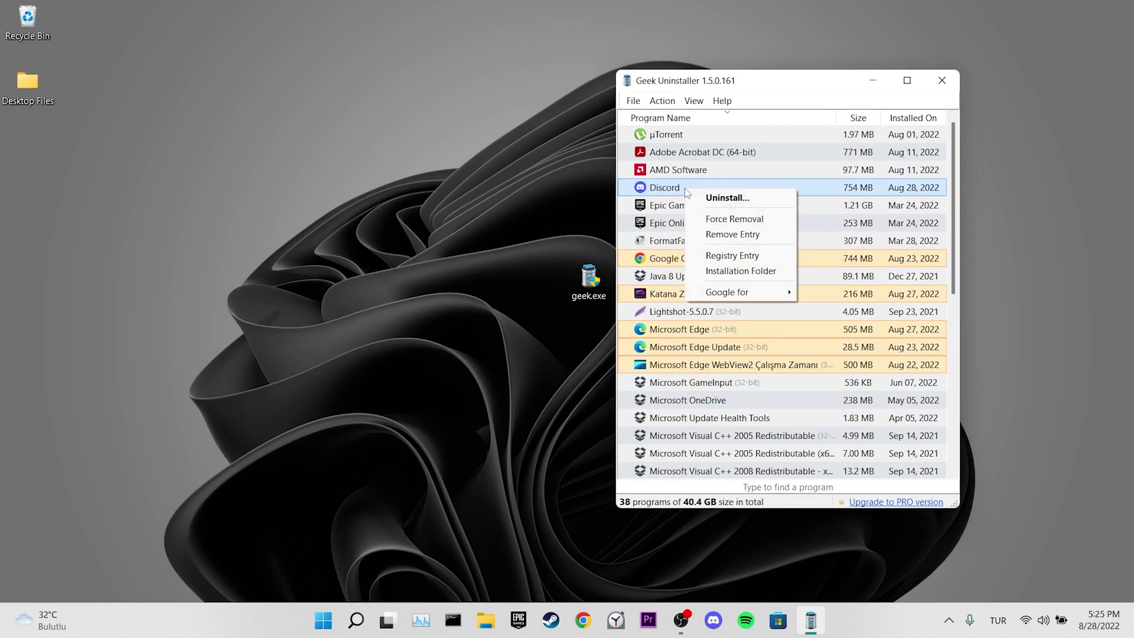
pyautogui.click(754, 199)
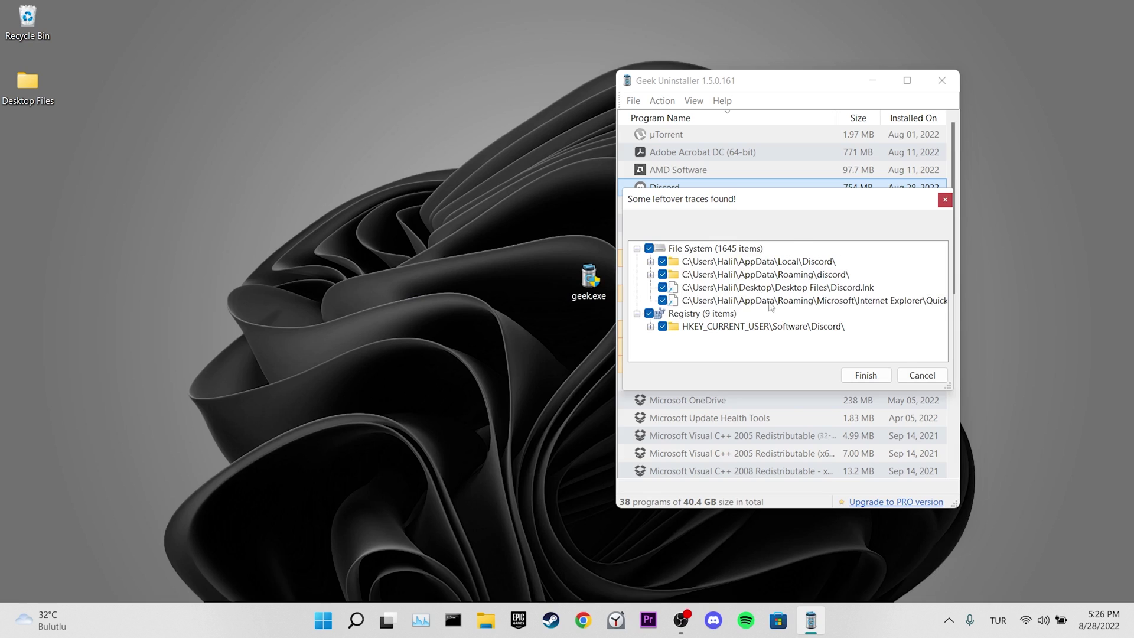
pyautogui.click(864, 377)
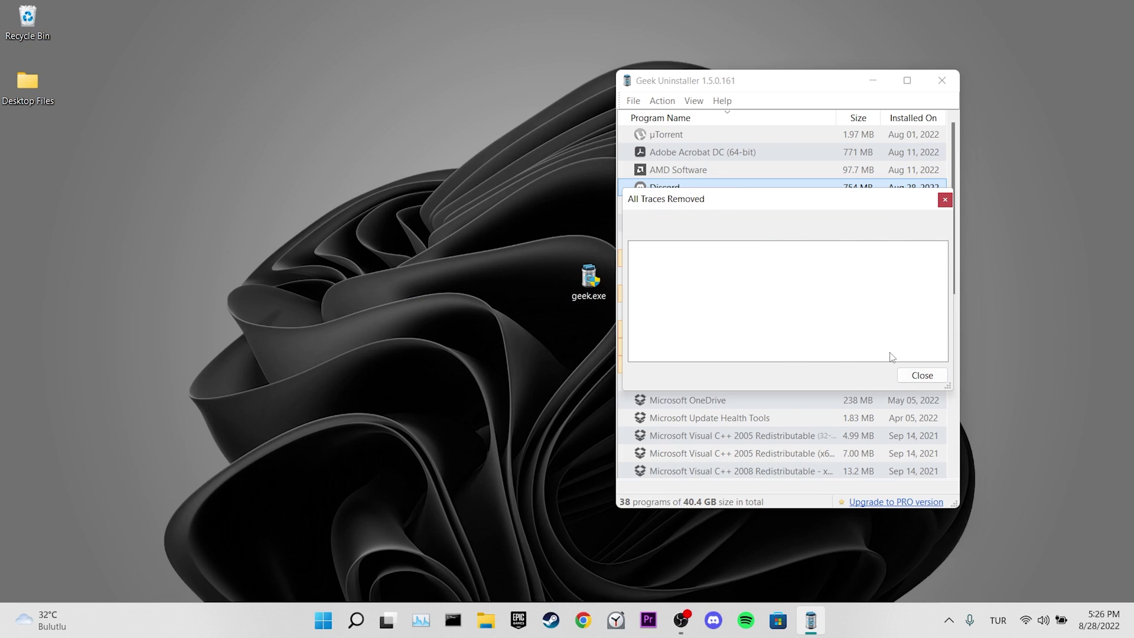
pyautogui.click(922, 376)
pyautogui.click(955, 80)
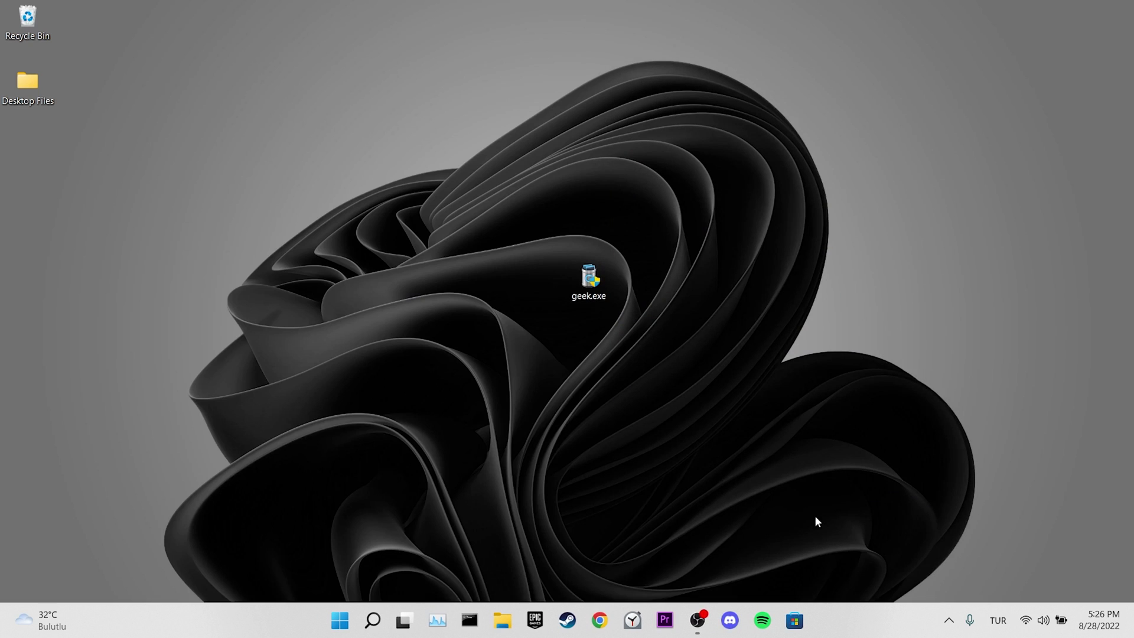
# Step: Find Discord in the Microsoft Store, install it, and close the store
pyautogui.click(794, 608)
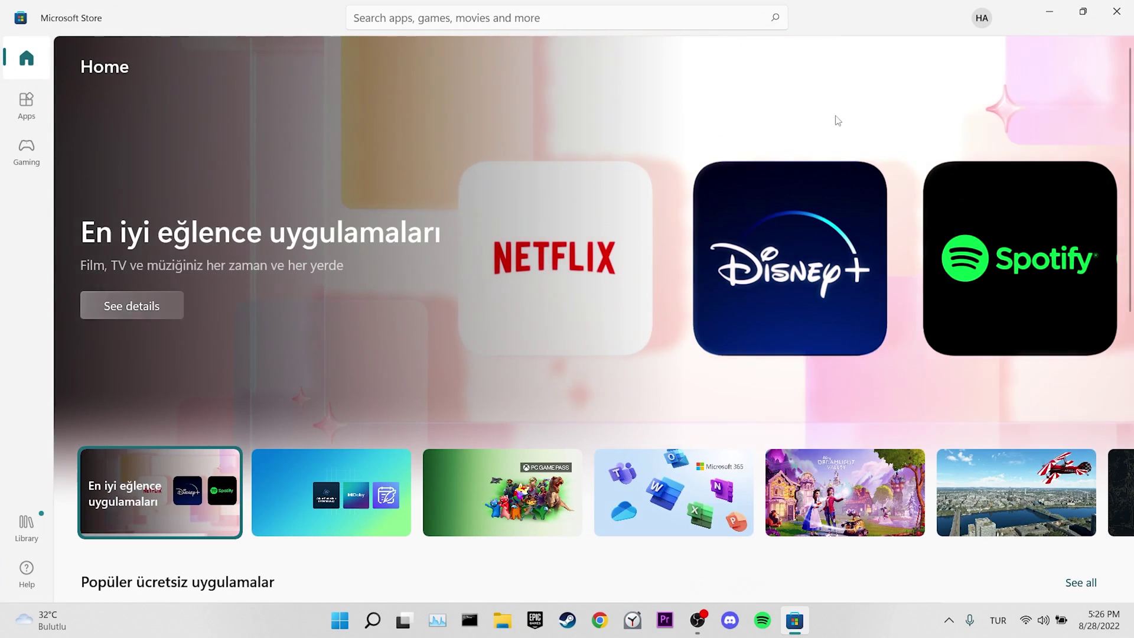
pyautogui.click(625, 11)
pyautogui.write('discord')
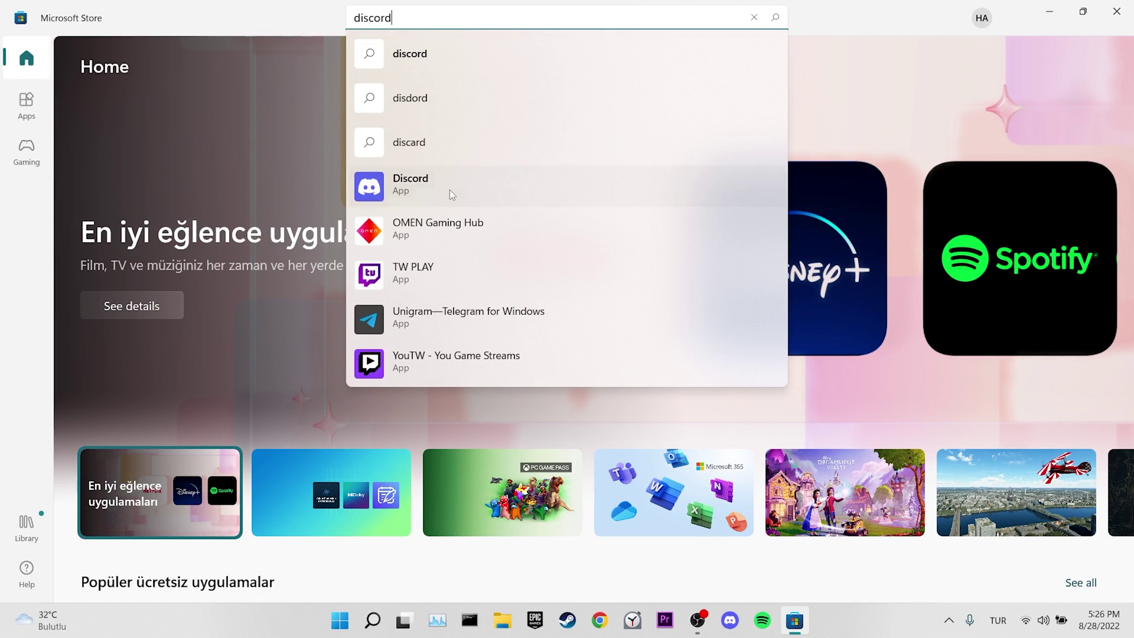
pyautogui.click(447, 189)
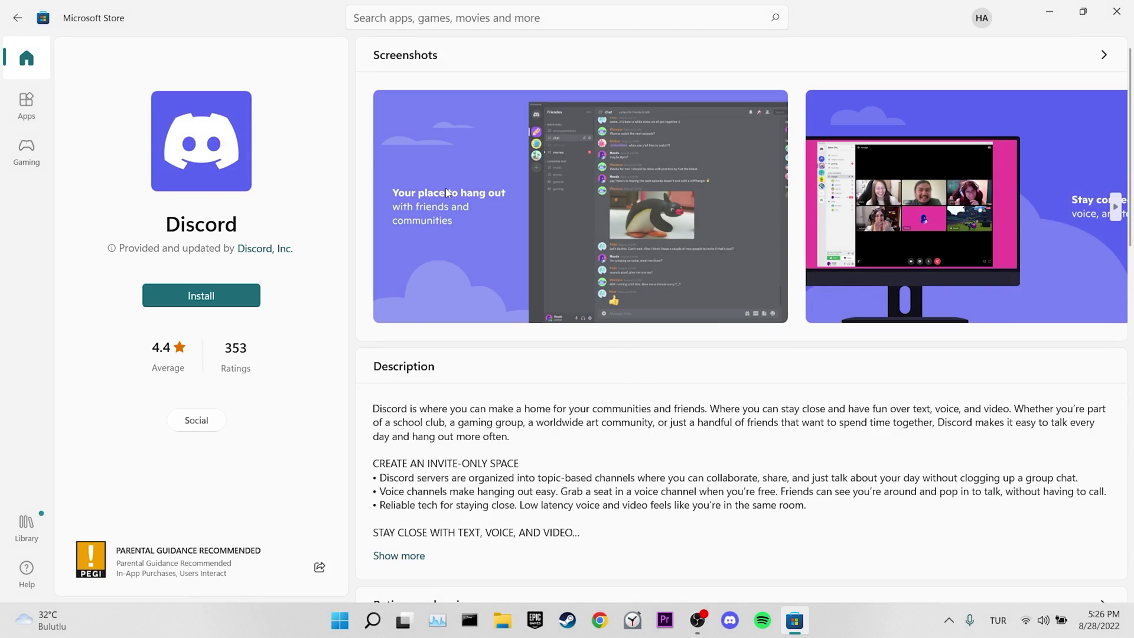
pyautogui.click(225, 289)
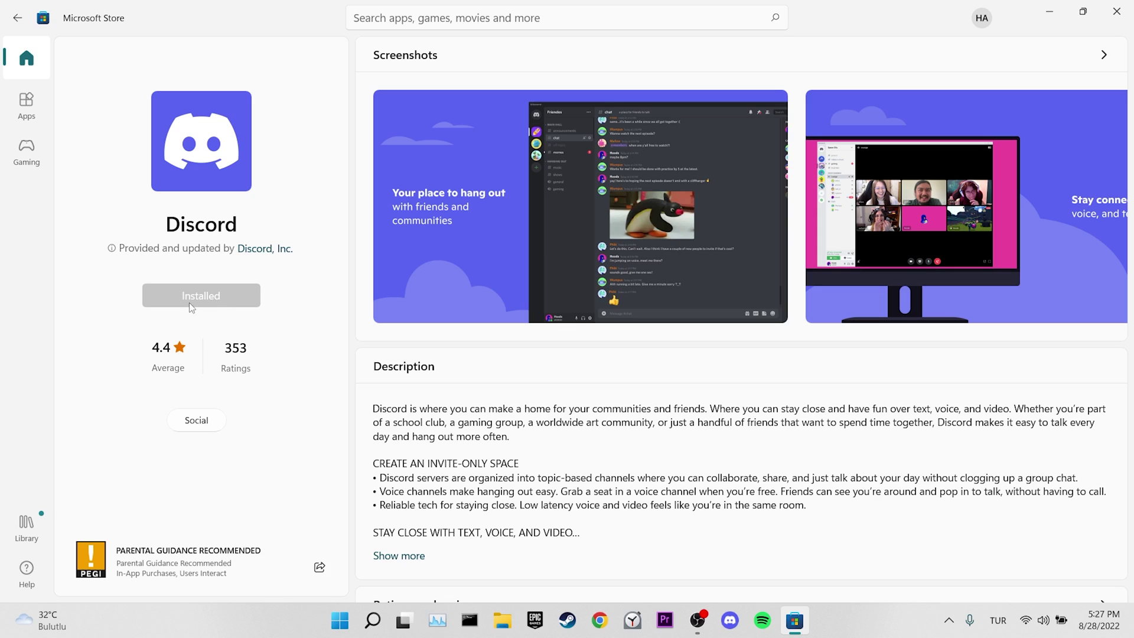
pyautogui.click(1116, 12)
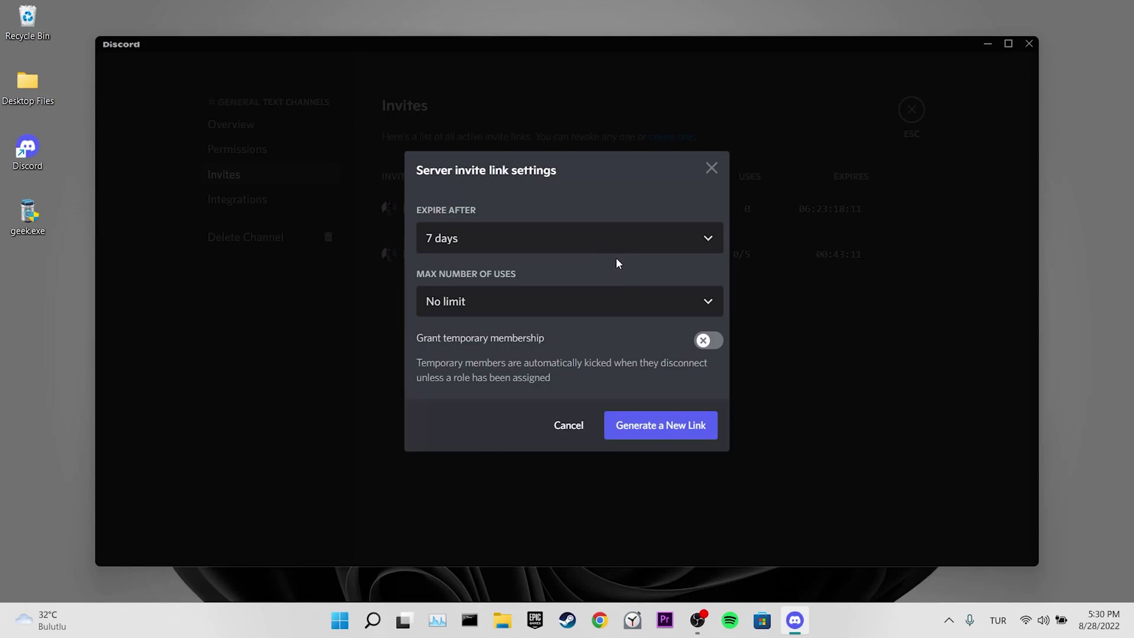
# Step: Set the Discord server invite link to expire after 30 minutes with a maximum of 1 use
pyautogui.click(583, 240)
pyautogui.click(455, 269)
pyautogui.click(470, 310)
pyautogui.click(468, 367)
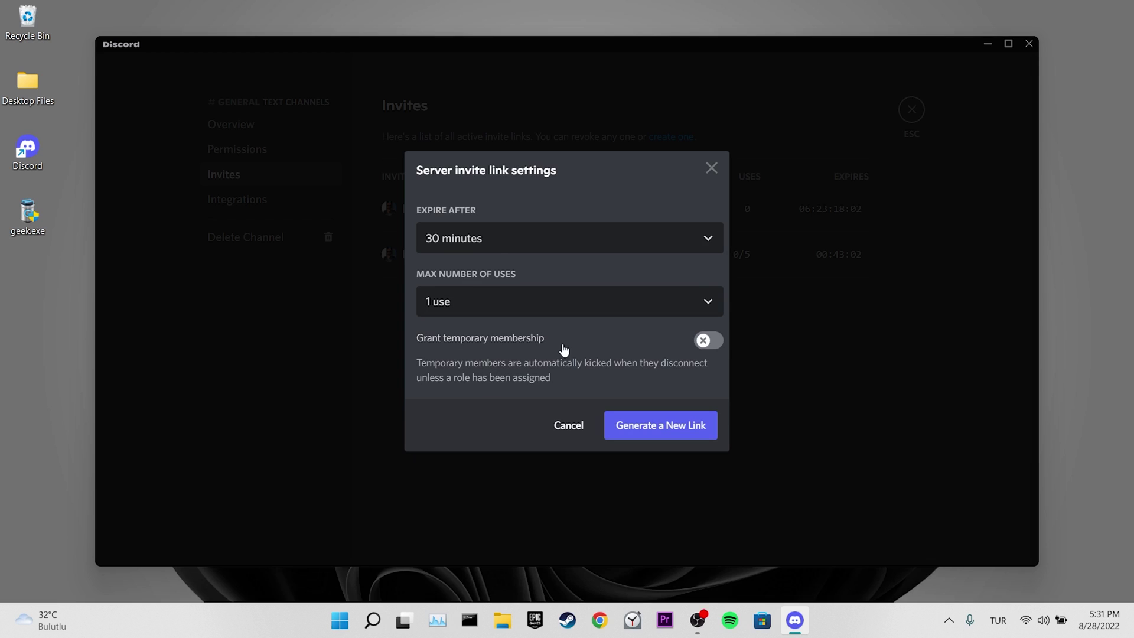
# Step: Choose a different maximum number of uses for the invite link and set its expiry to Never
pyautogui.click(503, 307)
pyautogui.click(504, 453)
pyautogui.click(466, 239)
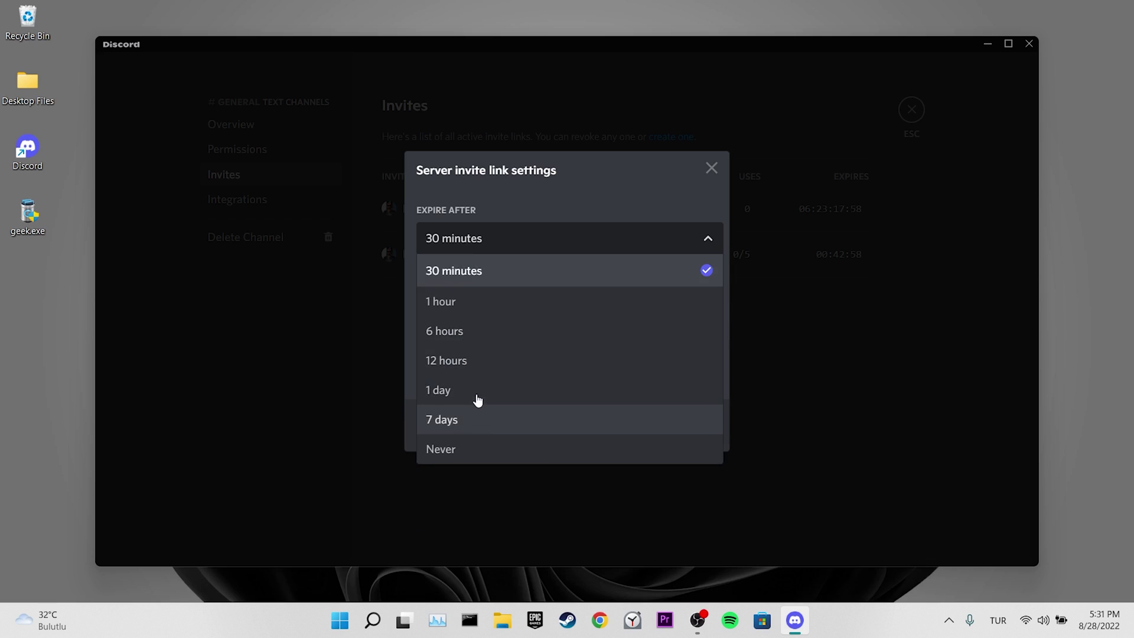
pyautogui.click(472, 330)
pyautogui.click(468, 246)
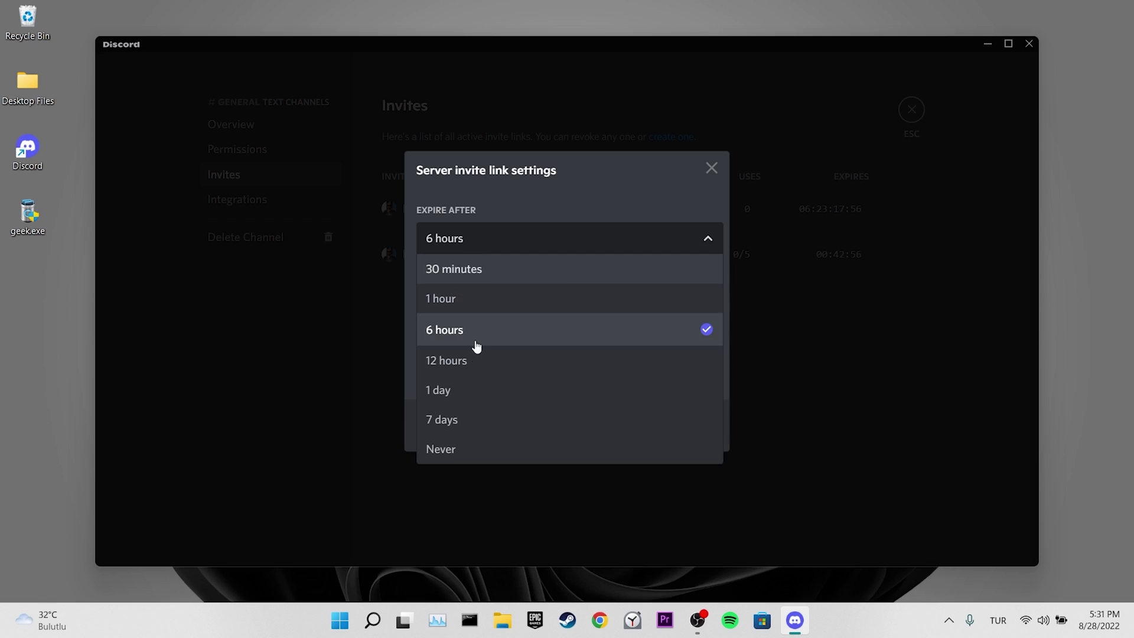
pyautogui.click(479, 449)
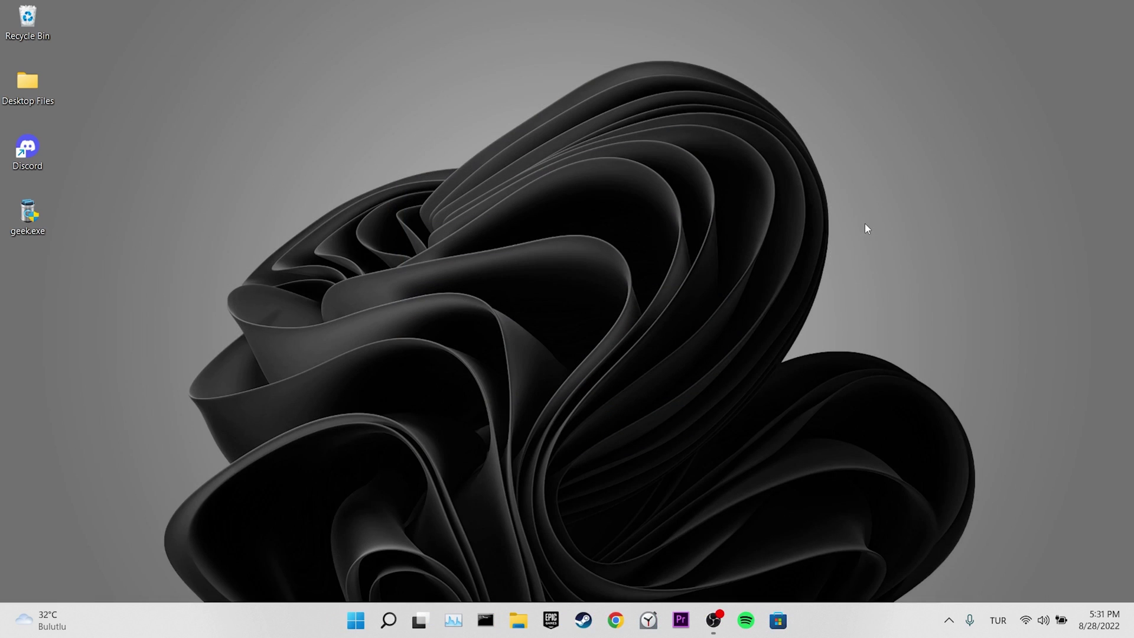